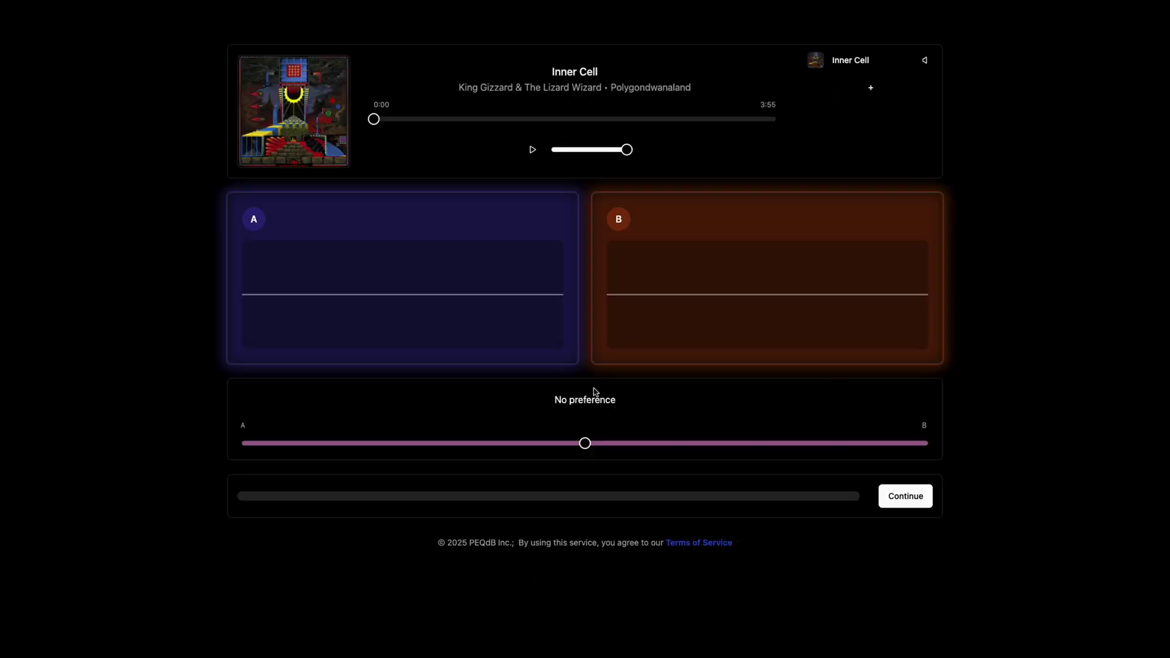
# Start playing the A/B comparison track
pyautogui.click(533, 156)
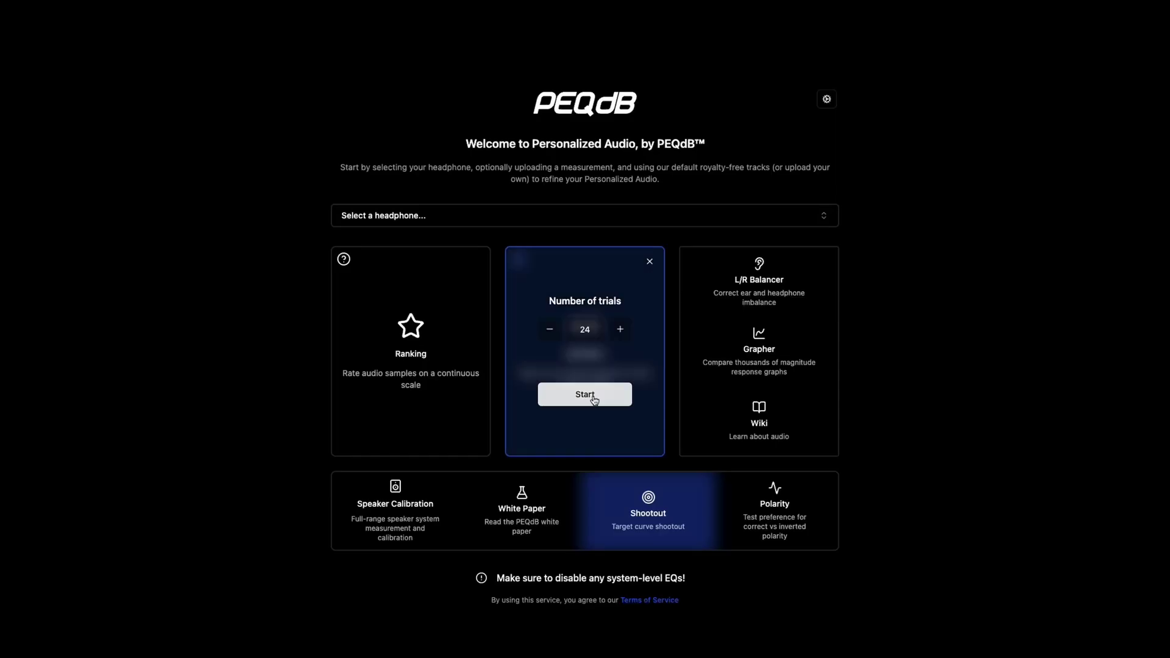
# Search the headphone list for 'supern' and pick the 7th Acoustic Supernova entry
pyautogui.click(579, 215)
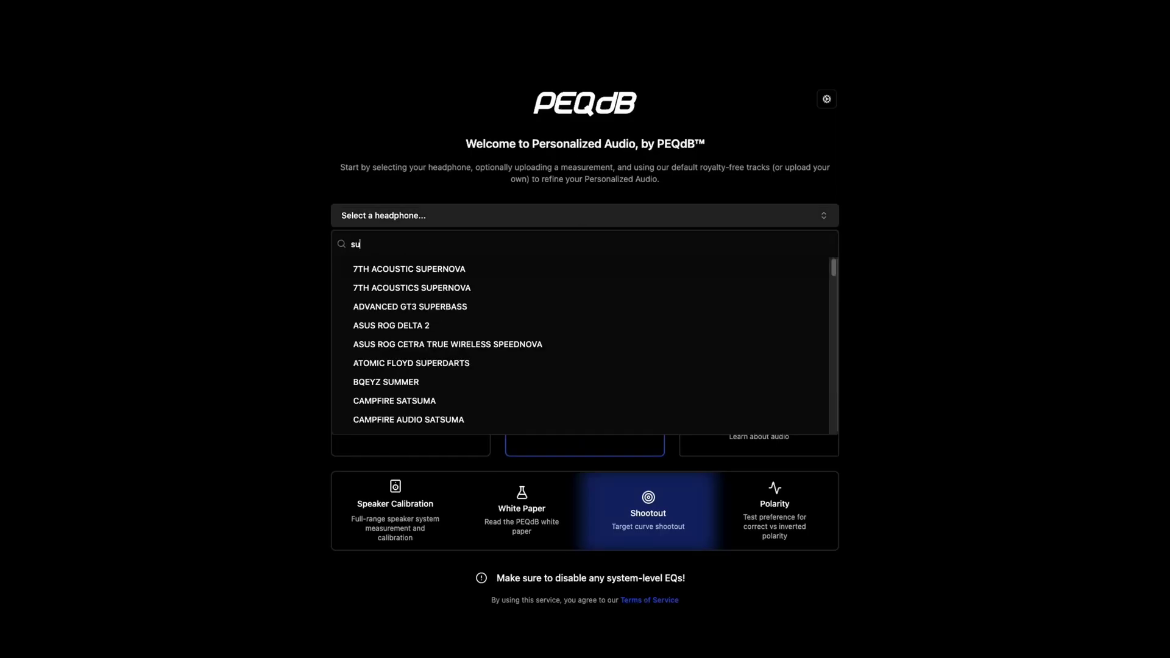
pyautogui.write('supern')
pyautogui.click(418, 263)
# Start the A/B listening test and show the EQ settings in Poweramp Equalizer format
pyautogui.click(585, 395)
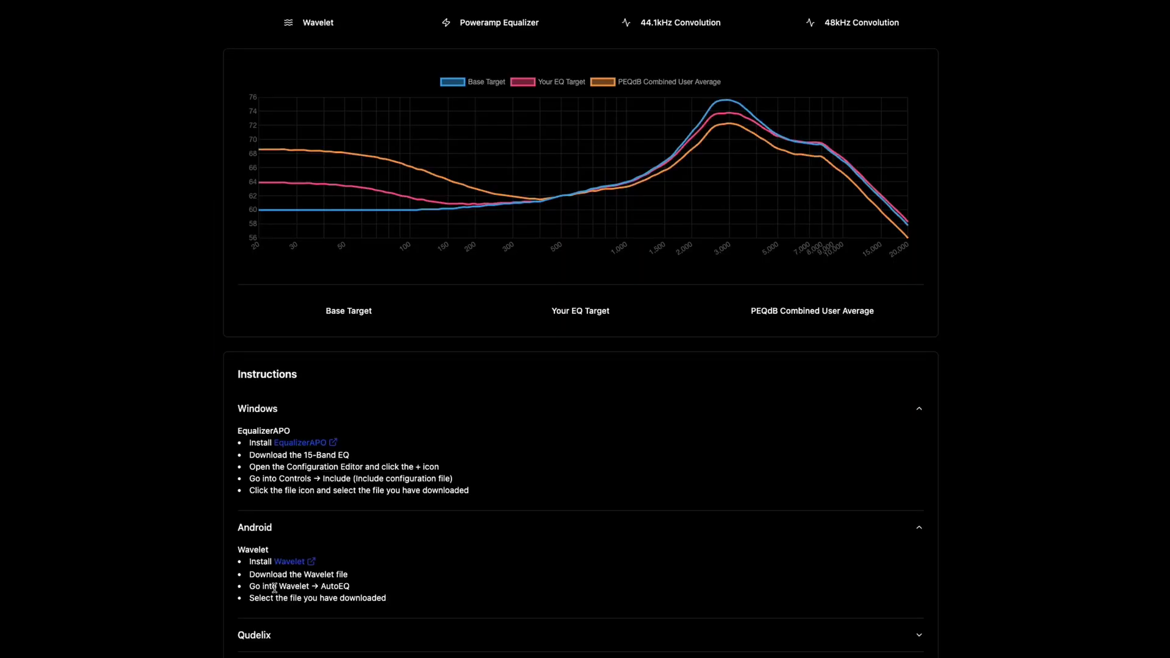
pyautogui.scroll(5, 810, 561)
pyautogui.click(486, 295)
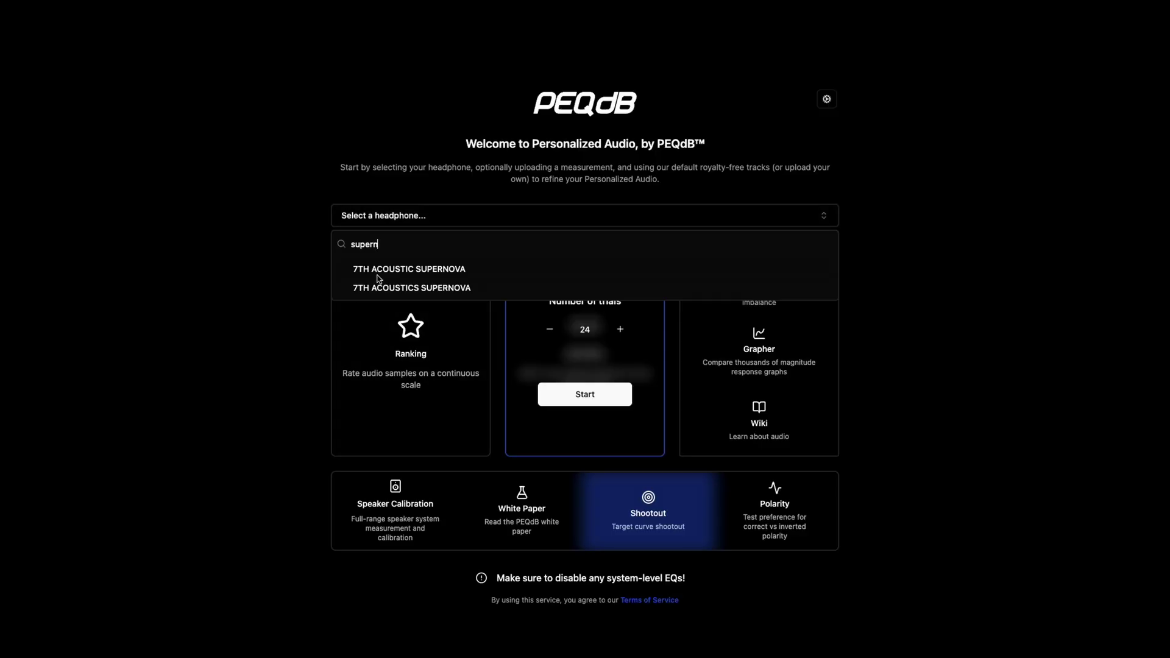
# Select 7TH ACOUSTIC SUPERNOVA, start the shootout, and play the comparison track
pyautogui.click(378, 271)
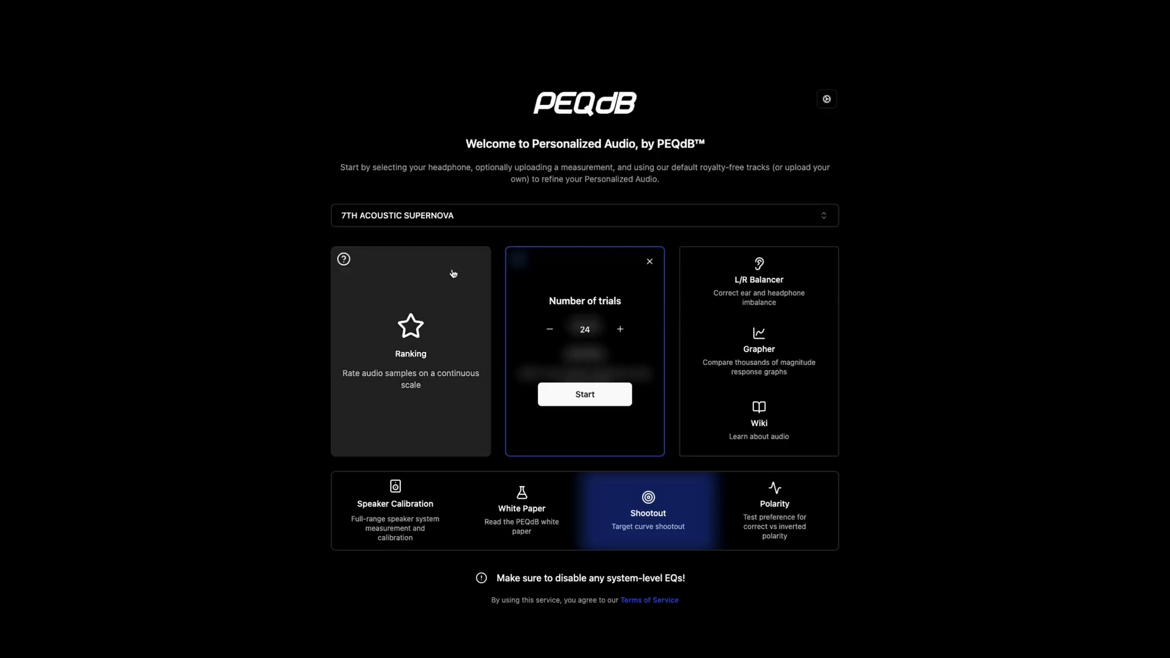
pyautogui.click(602, 399)
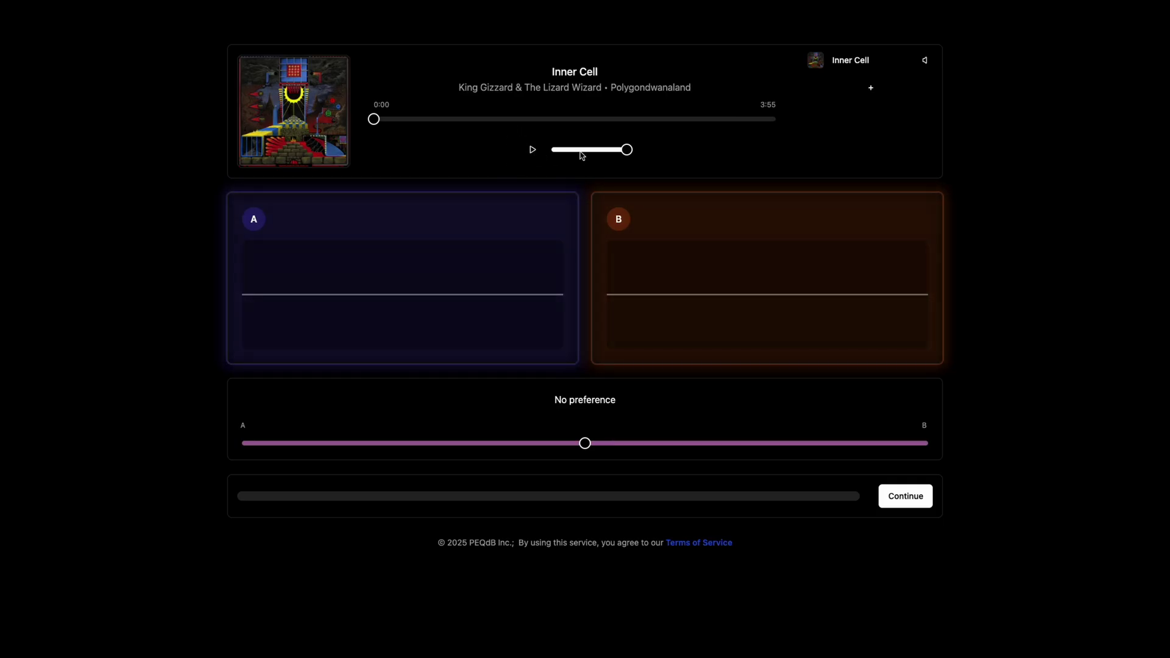
pyautogui.click(534, 151)
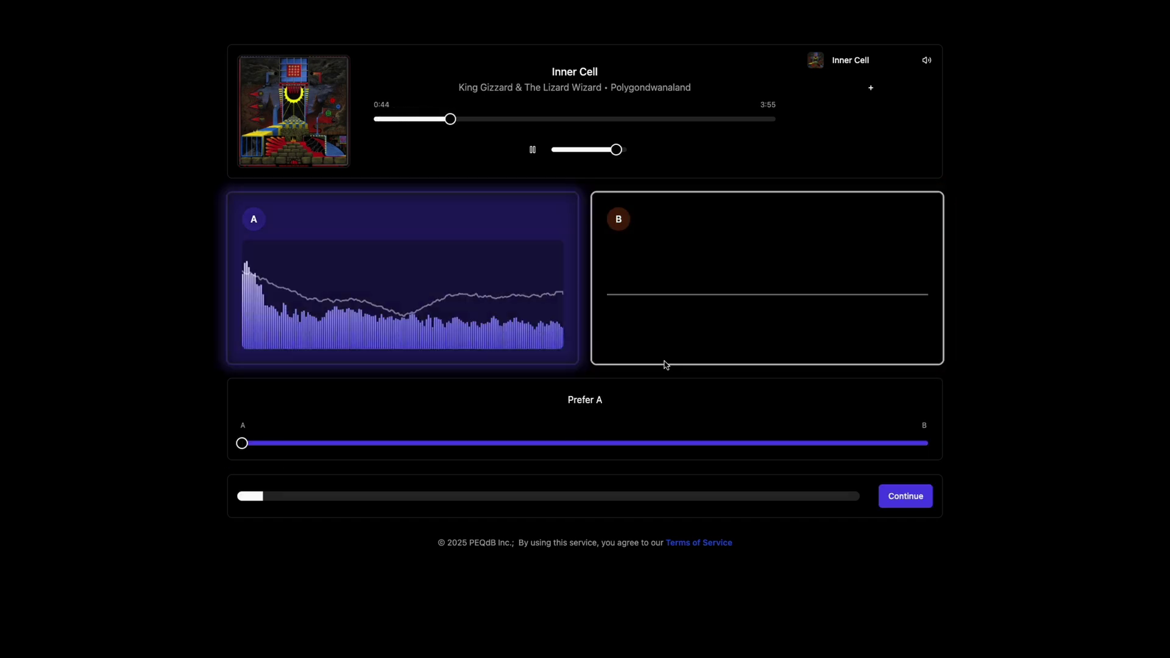
# Compare A and B in the first trials, set preferences, and advance to the next trial
pyautogui.click(665, 360)
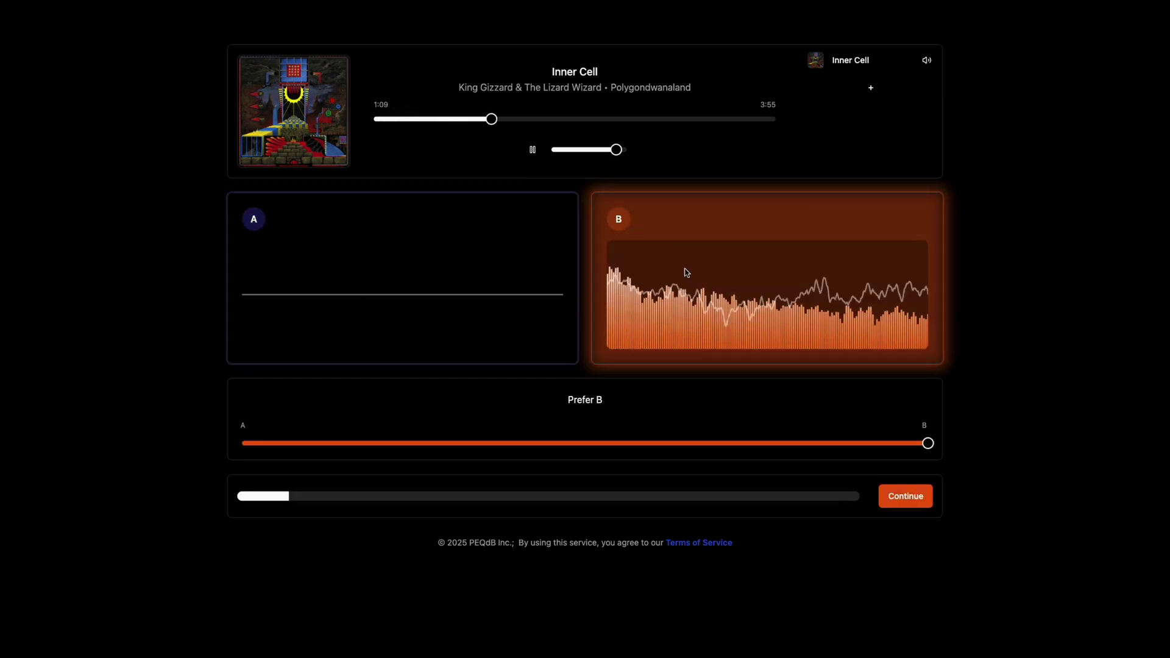
pyautogui.press('a')
pyautogui.press('b')
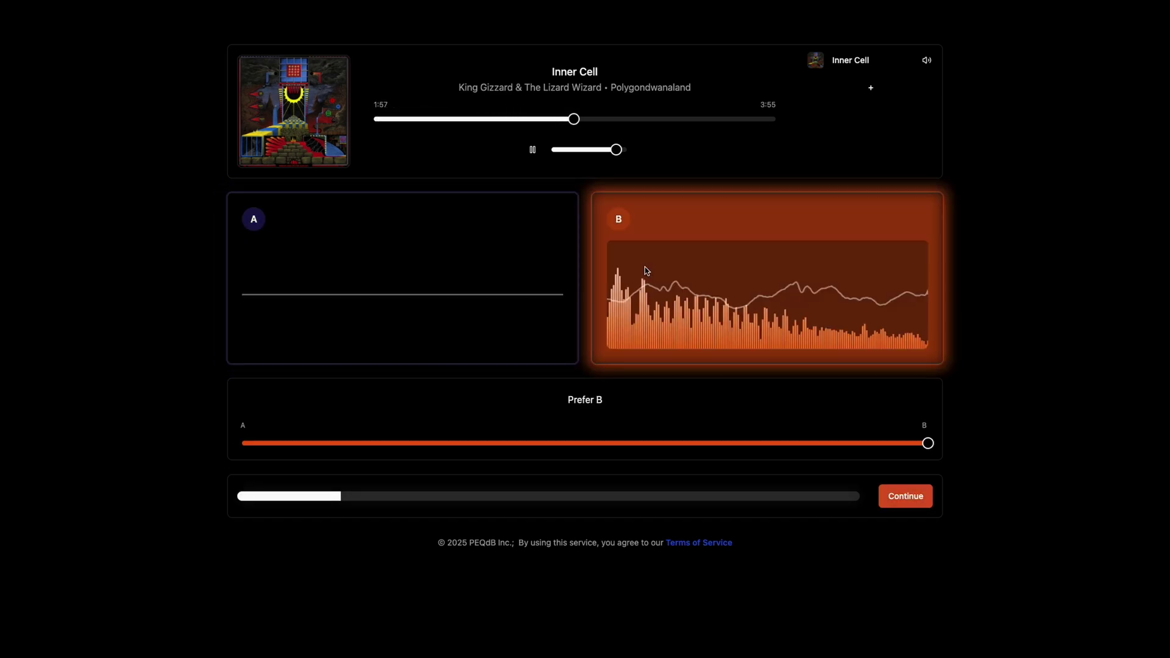
pyautogui.press('n')
pyautogui.press('a')
pyautogui.click(778, 281)
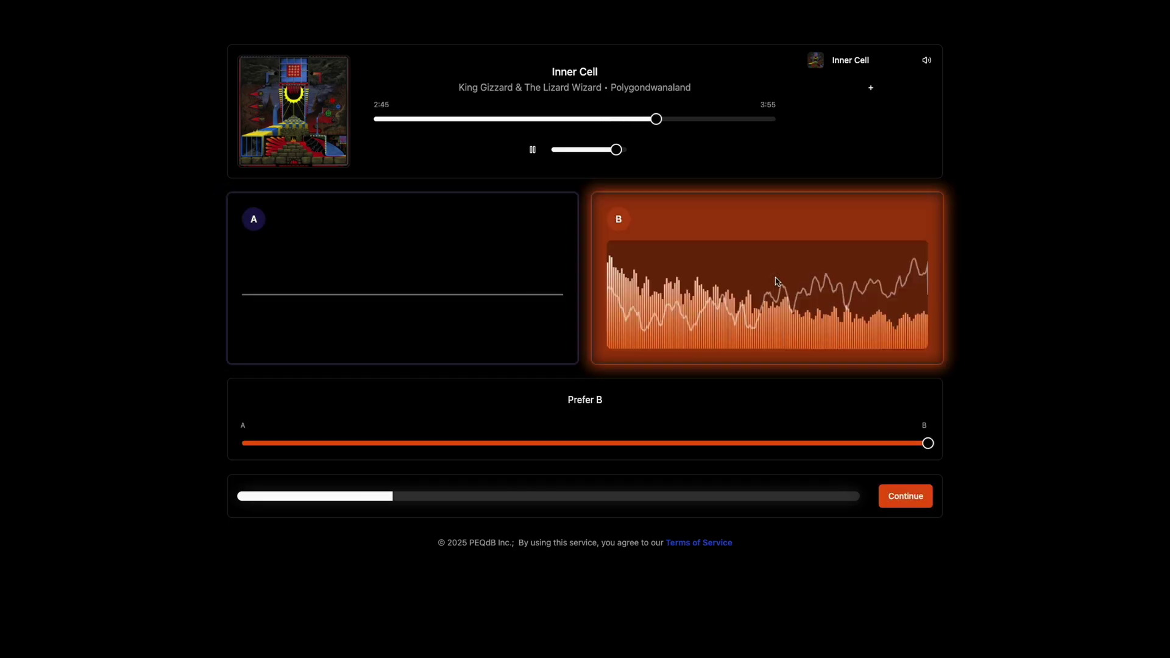
pyautogui.press('a')
pyautogui.press('n')
pyautogui.press('a')
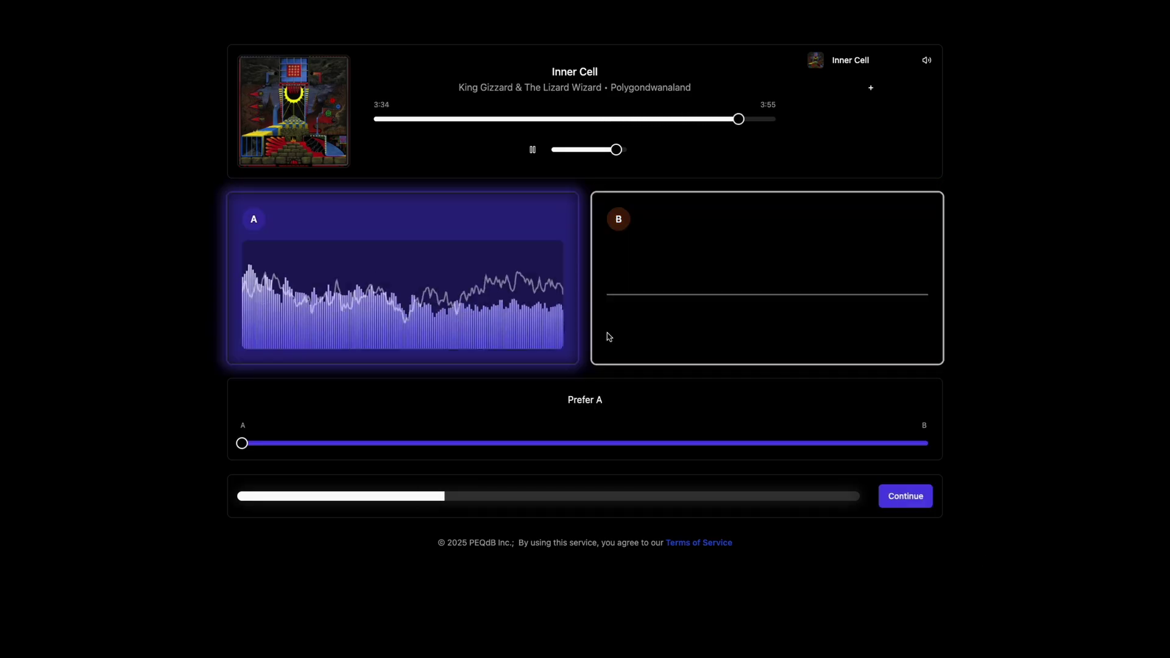
pyautogui.press('b')
# Rate A versus B in the remaining trials and submit the final one for EQ results
pyautogui.click(519, 304)
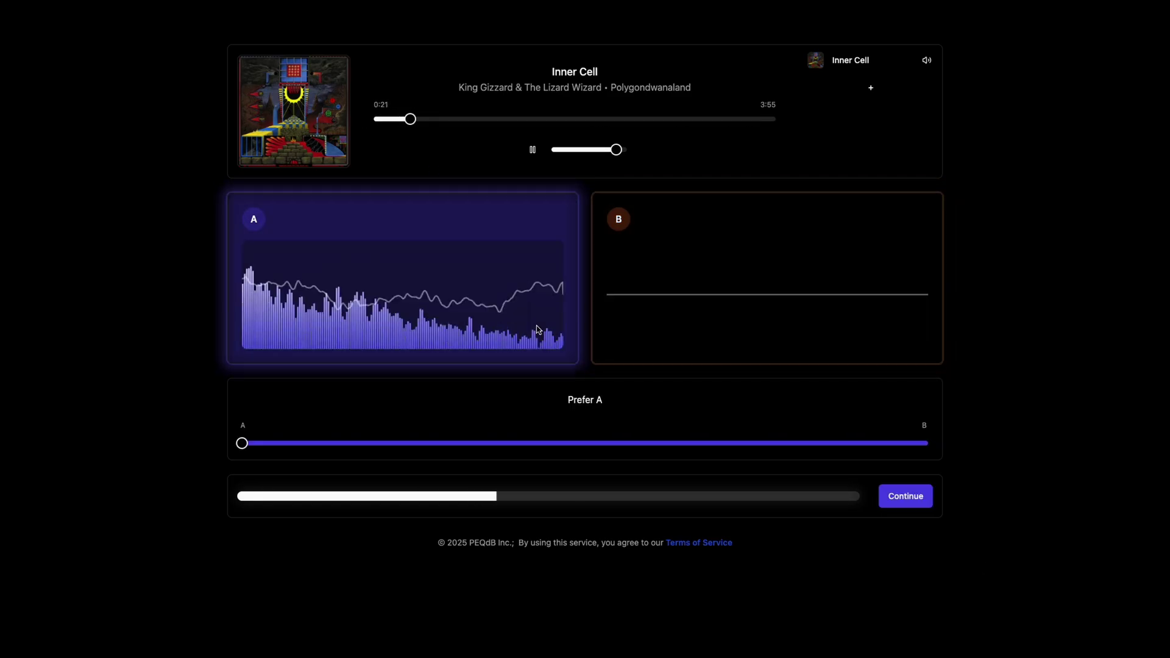
pyautogui.click(659, 297)
pyautogui.press('n')
pyautogui.press('b')
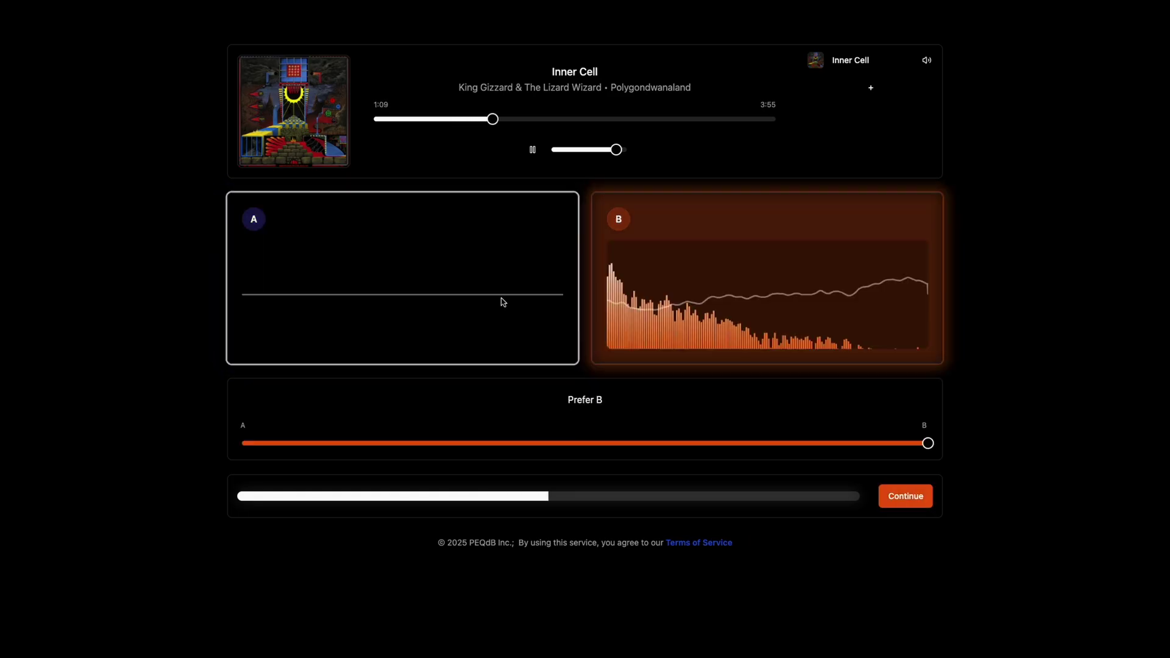
pyautogui.press('a')
pyautogui.press('n')
pyautogui.press('b')
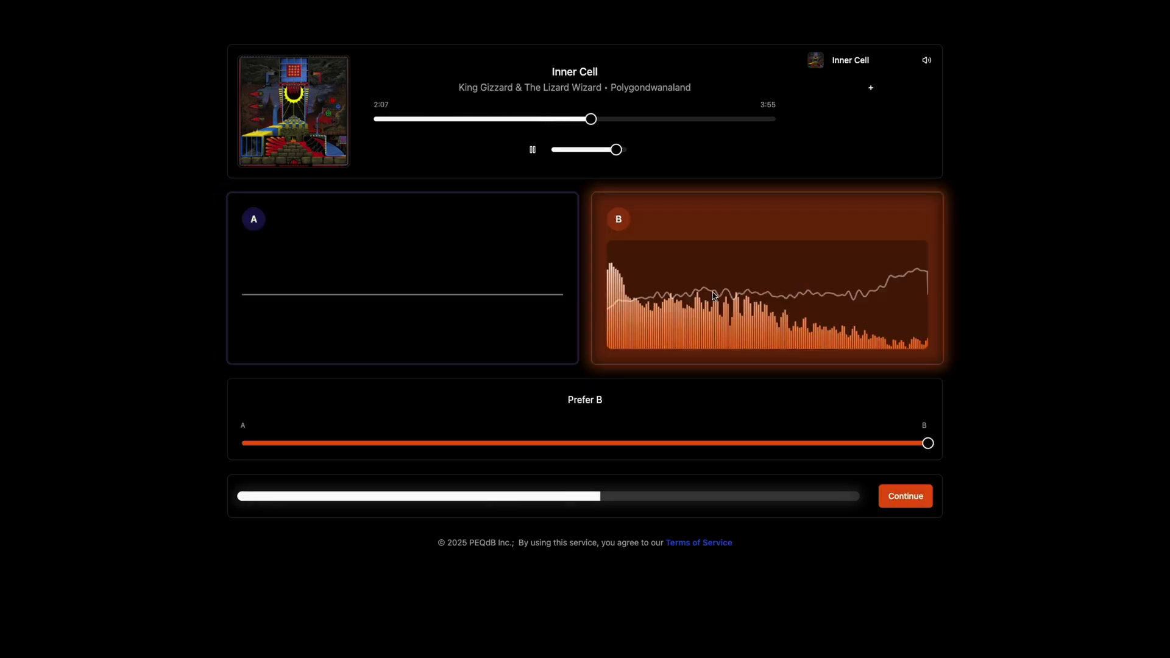
pyautogui.click(476, 340)
pyautogui.press('b')
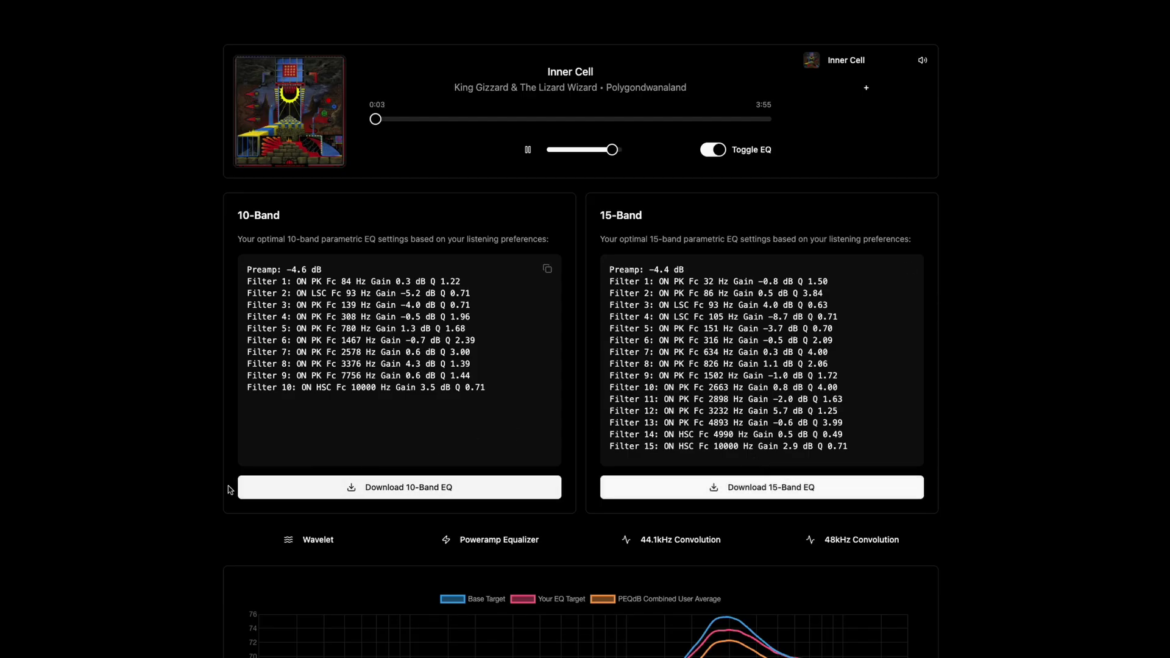
# Scroll down through the 10-band and 15-band filter lists and the target-curve graph
pyautogui.scroll(-3, 90, 518)
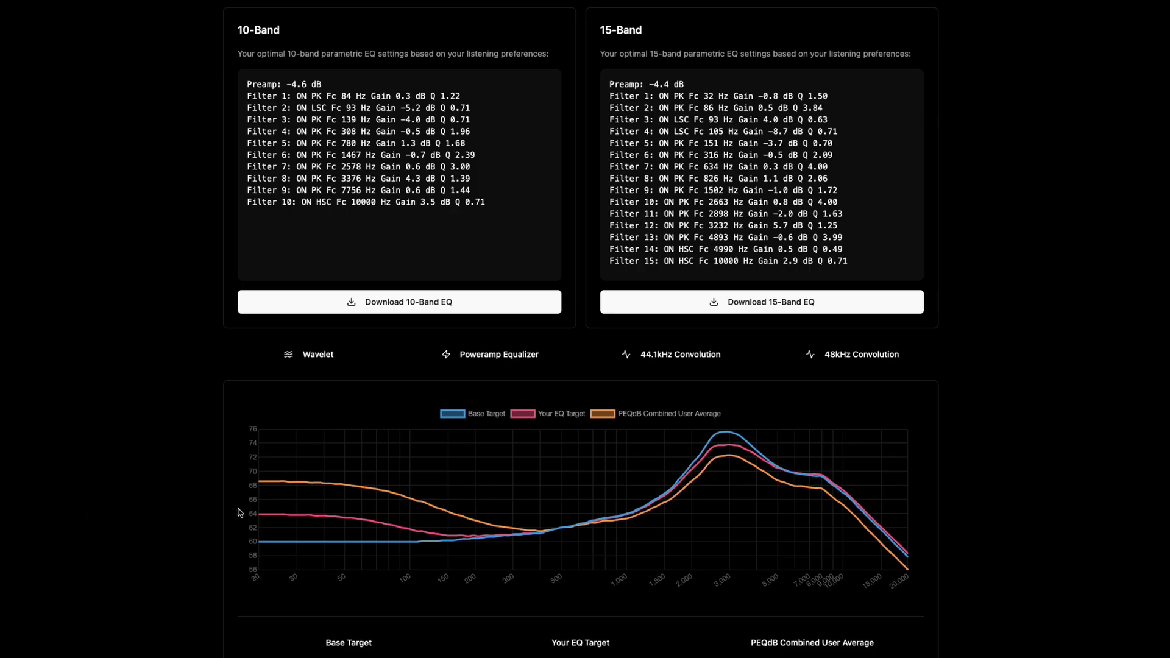
pyautogui.scroll(-1, 109, 532)
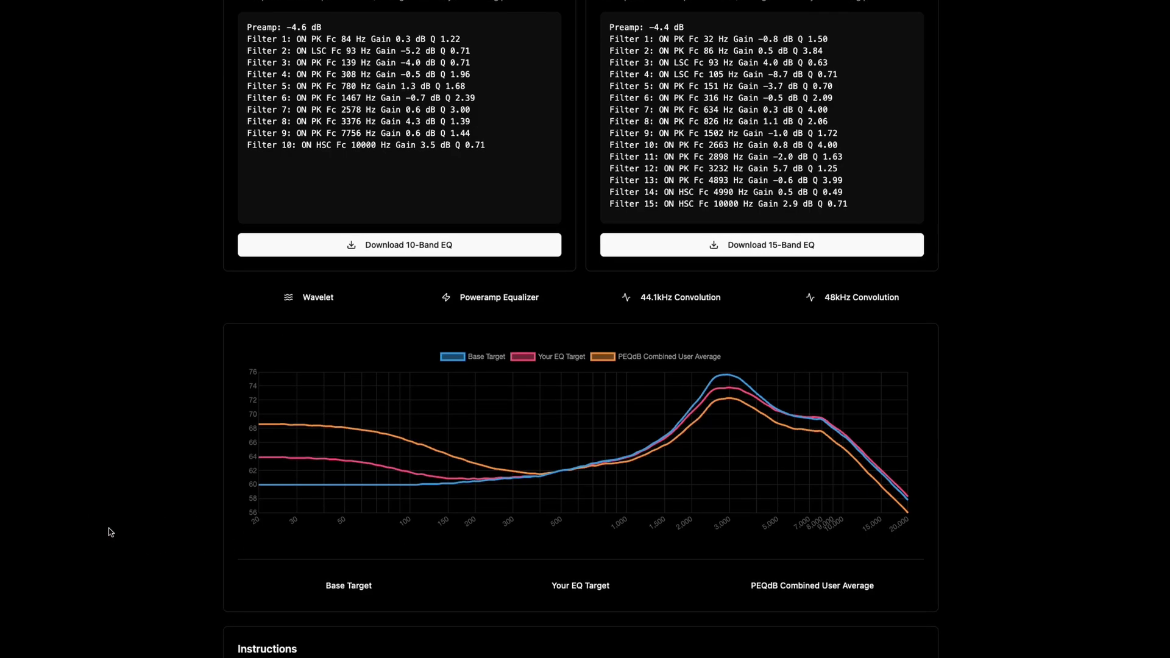
pyautogui.scroll(-2, 459, 360)
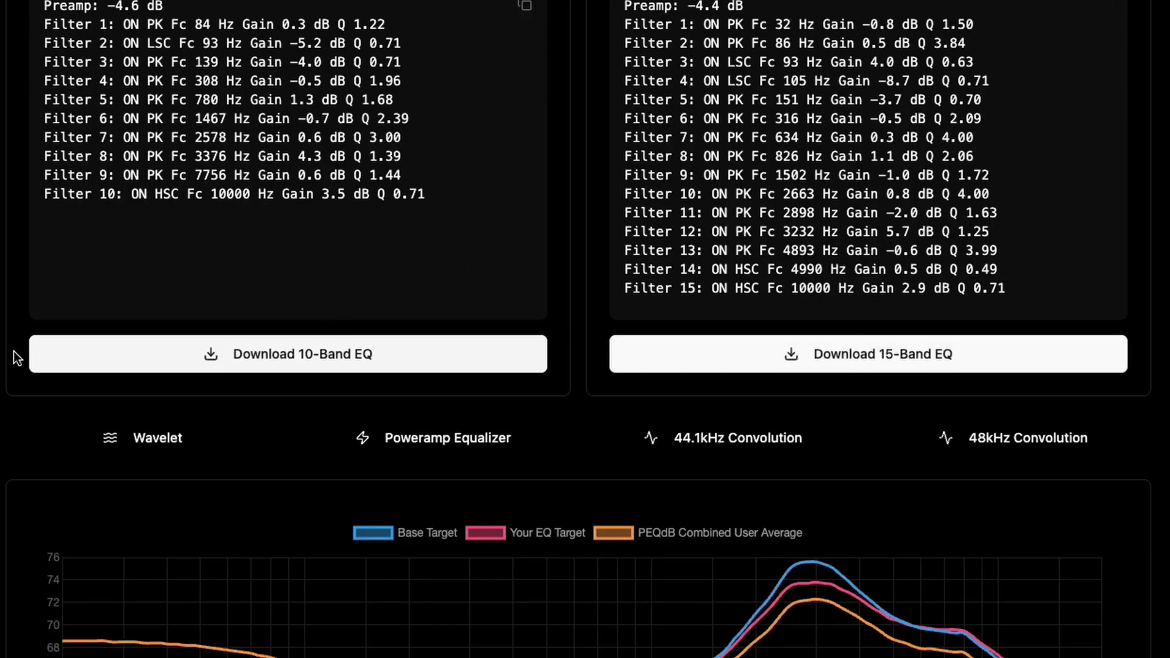
pyautogui.scroll(-3, 13, 358)
pyautogui.scroll(-2, 585, 329)
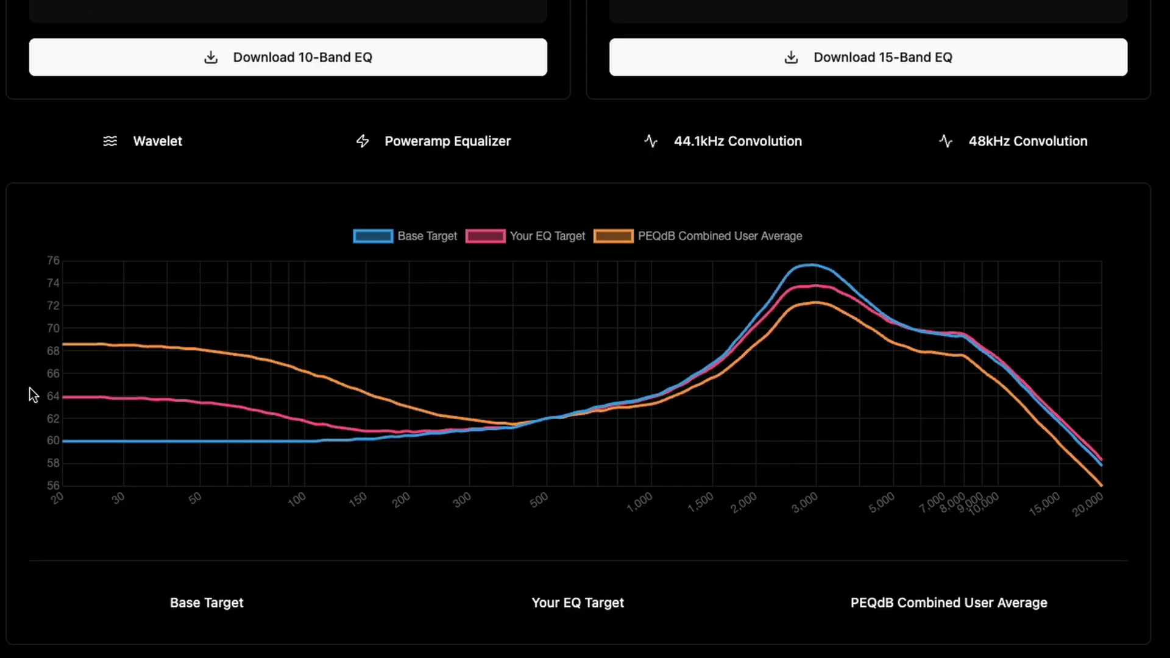
pyautogui.scroll(-1, 585, 329)
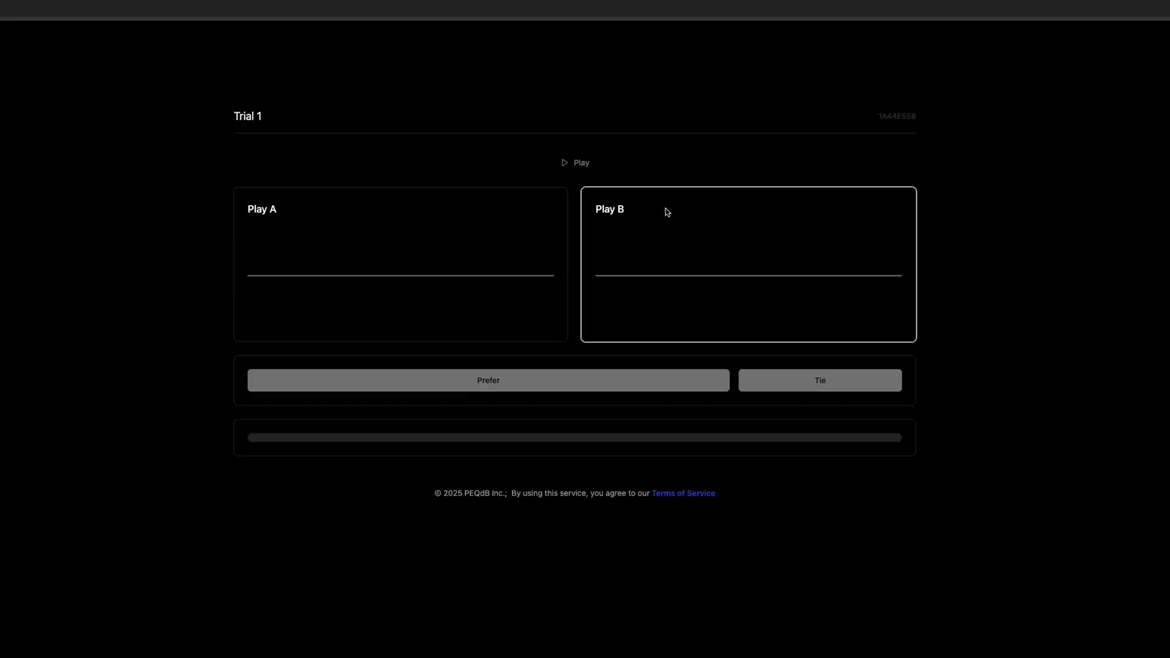
# Play sample A on the Trial 1 A/B page
pyautogui.click(416, 287)
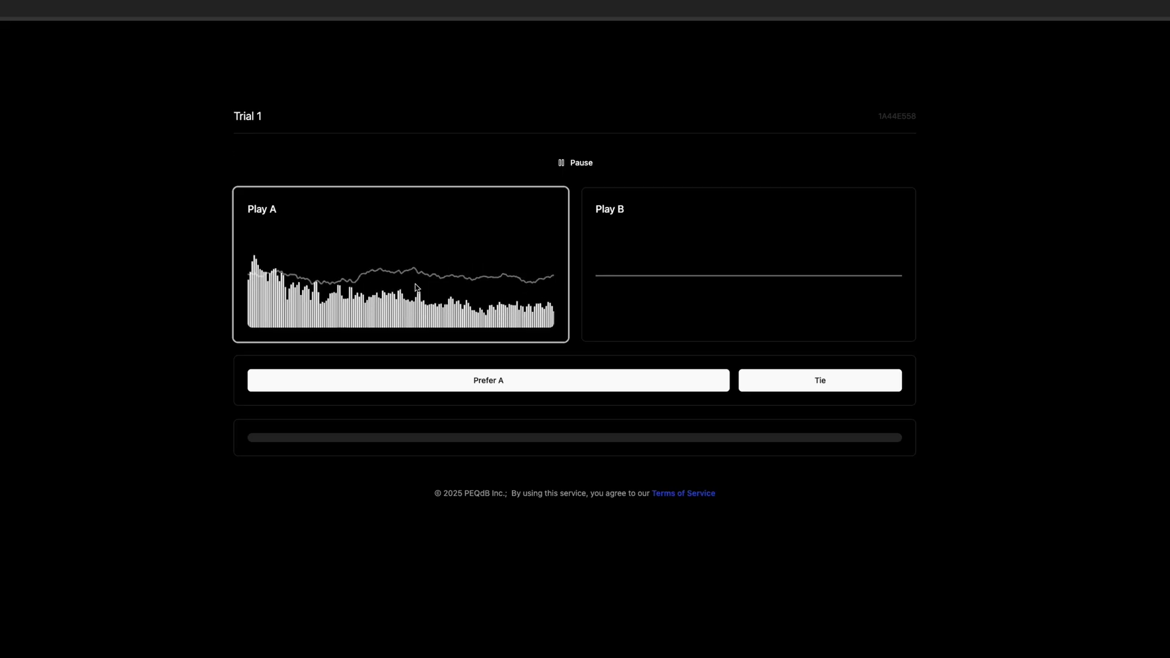